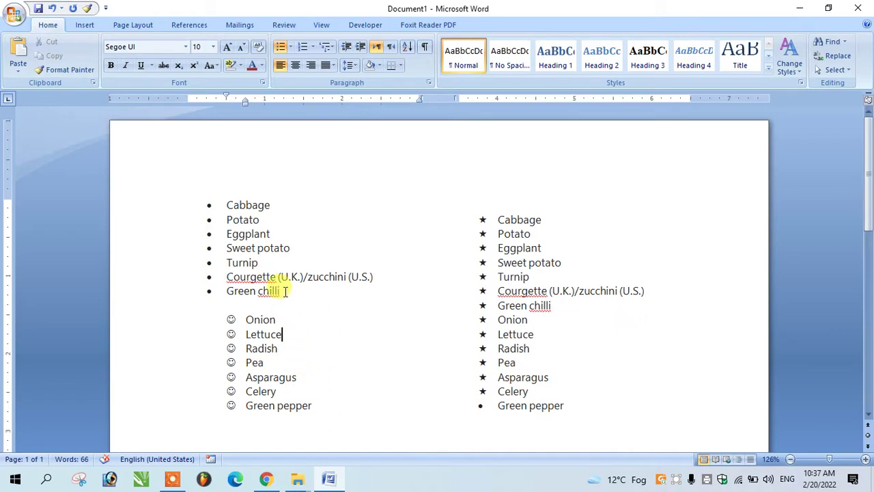
- Add FGF, GHJ and an empty bullet line after Green chilli in the first list
{"action": "scroll", "coordinate": [210, 210], "scroll_direction": "up", "scroll_amount": 6}
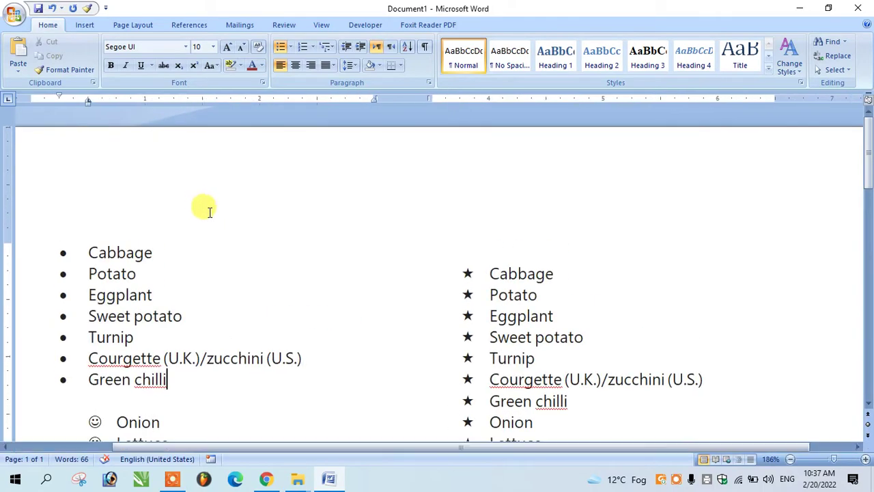
{"action": "mouse_move", "coordinate": [59, 250]}
{"action": "left_mouse_down"}
{"action": "mouse_move", "coordinate": [154, 352]}
{"action": "mouse_move", "coordinate": [166, 381]}
{"action": "left_mouse_up"}
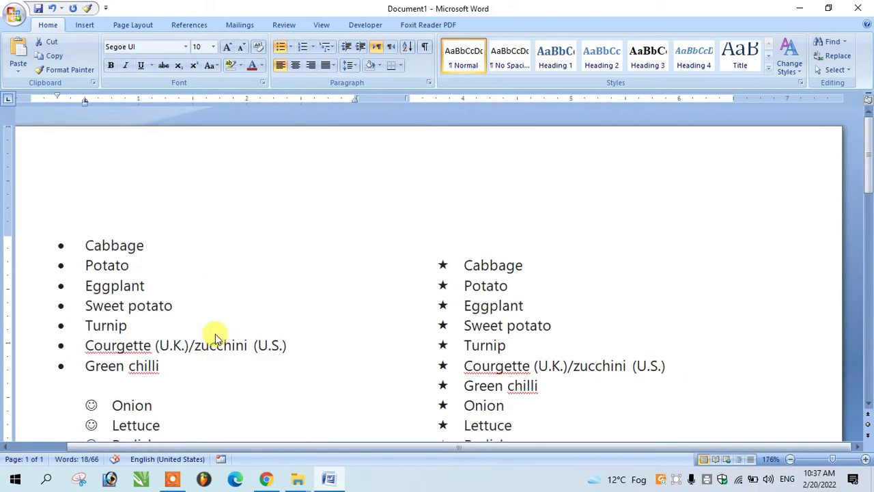
{"action": "scroll", "coordinate": [210, 335], "scroll_direction": "down", "scroll_amount": 2}
{"action": "left_click", "coordinate": [211, 350]}
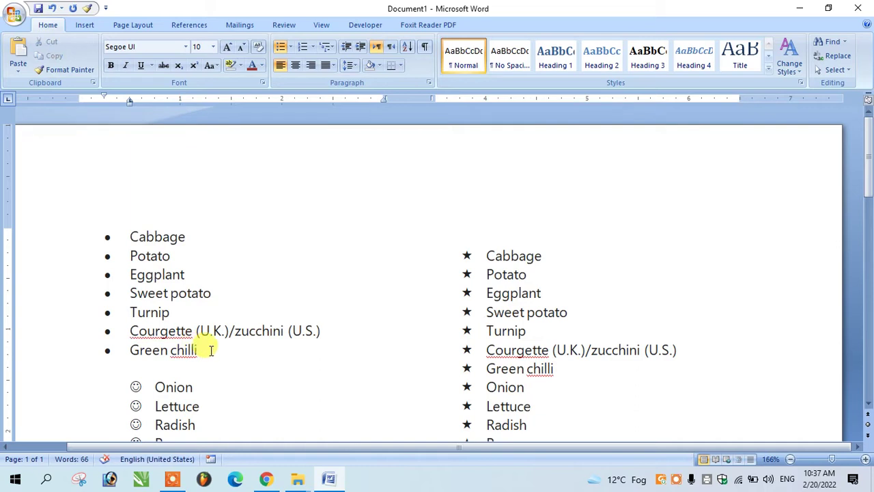
{"action": "key", "text": "Return"}
{"action": "type", "text": "FGF"}
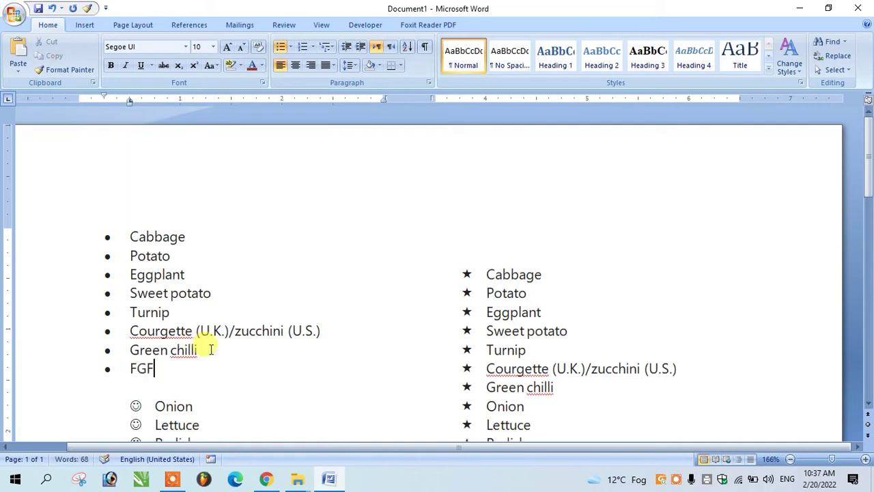
{"action": "key", "text": "Return"}
{"action": "type", "text": "GHJ"}
{"action": "key", "text": "Return"}
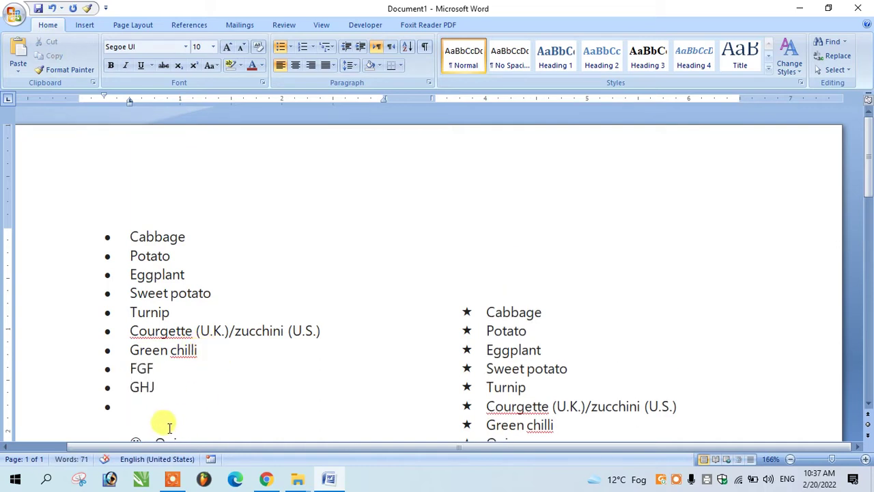
- Select the first list from Cabbage down and toggle its bullets off and on, ending with smileys
{"action": "left_click_drag", "start_coordinate": [156, 418], "coordinate": [4, 158]}
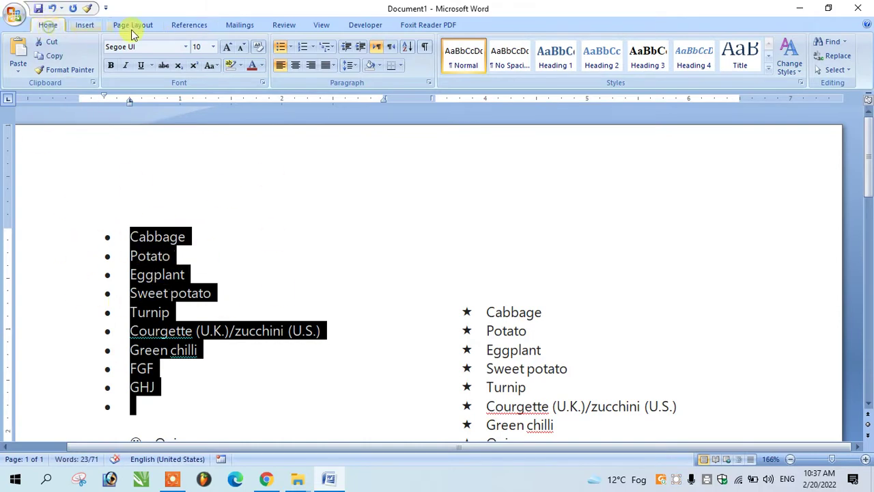
{"action": "left_click", "coordinate": [279, 49]}
{"action": "left_click", "coordinate": [278, 49]}
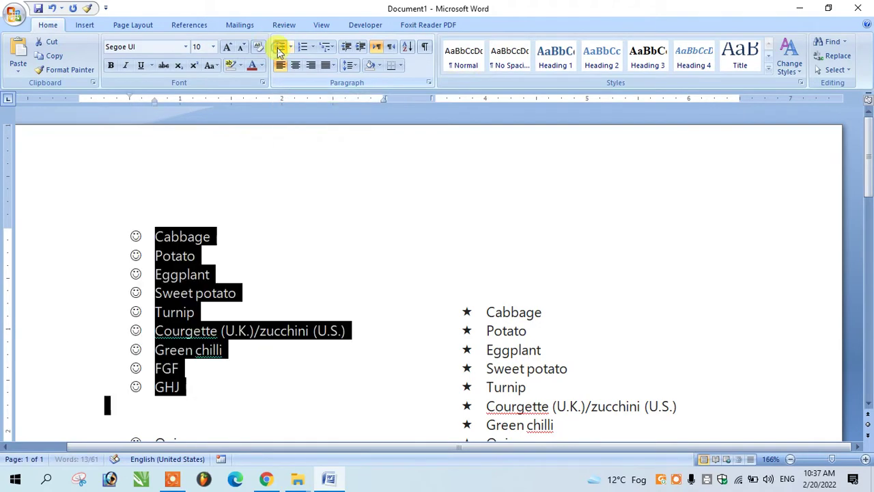
{"action": "left_click", "coordinate": [279, 49]}
{"action": "left_click", "coordinate": [279, 49]}
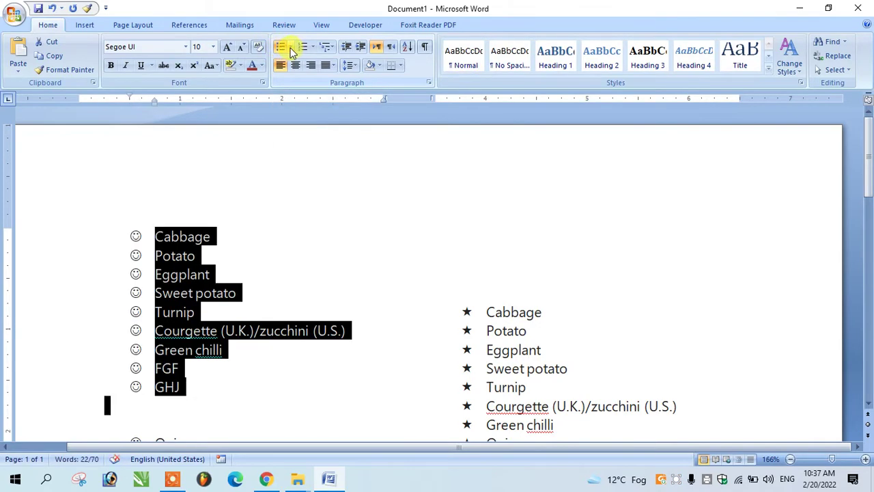
- Try square, arrow and smiley bullets, then settle on star bullets for the list
{"action": "left_click", "coordinate": [290, 47]}
{"action": "left_click", "coordinate": [292, 166]}
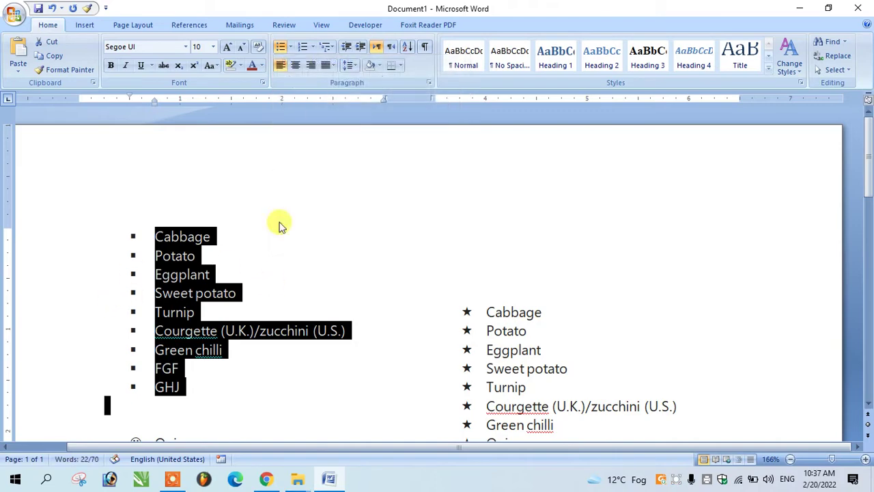
{"action": "left_click", "coordinate": [290, 46]}
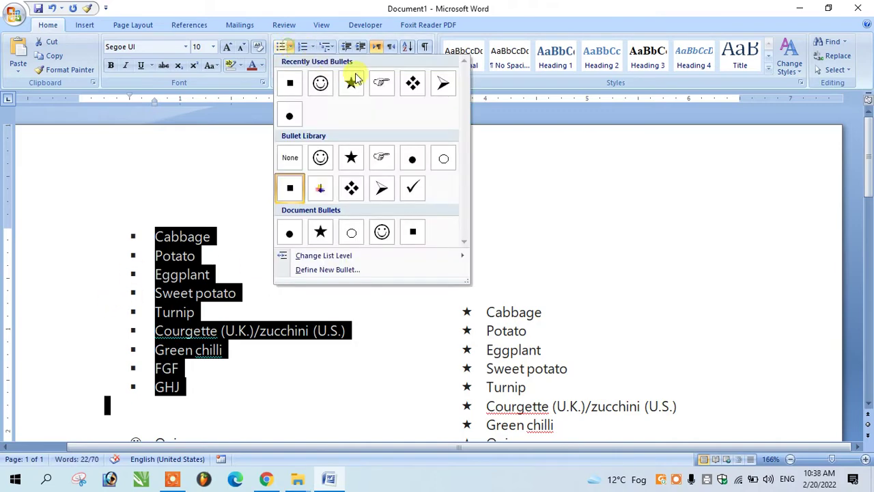
{"action": "left_click", "coordinate": [381, 188]}
{"action": "left_click", "coordinate": [290, 47]}
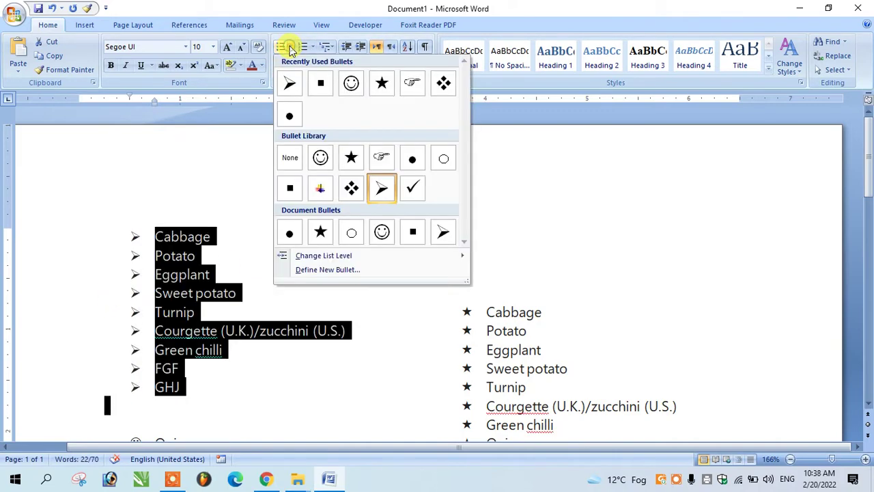
{"action": "left_click", "coordinate": [322, 160]}
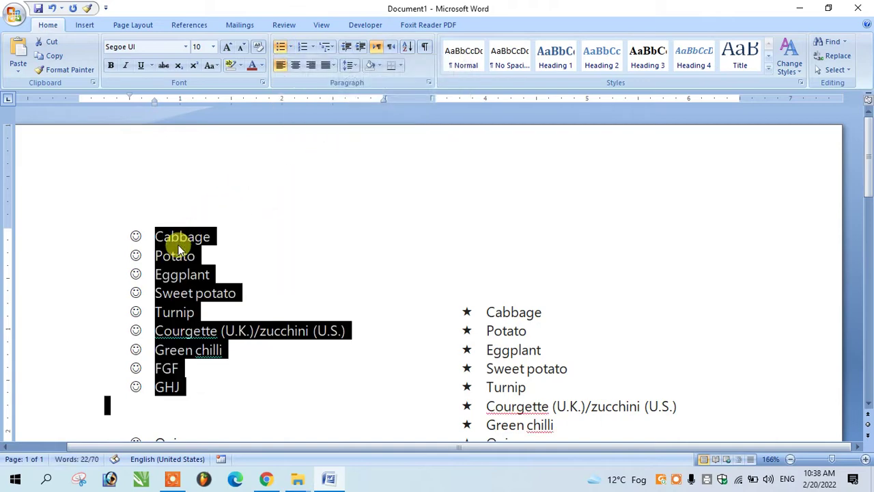
{"action": "left_click", "coordinate": [290, 46]}
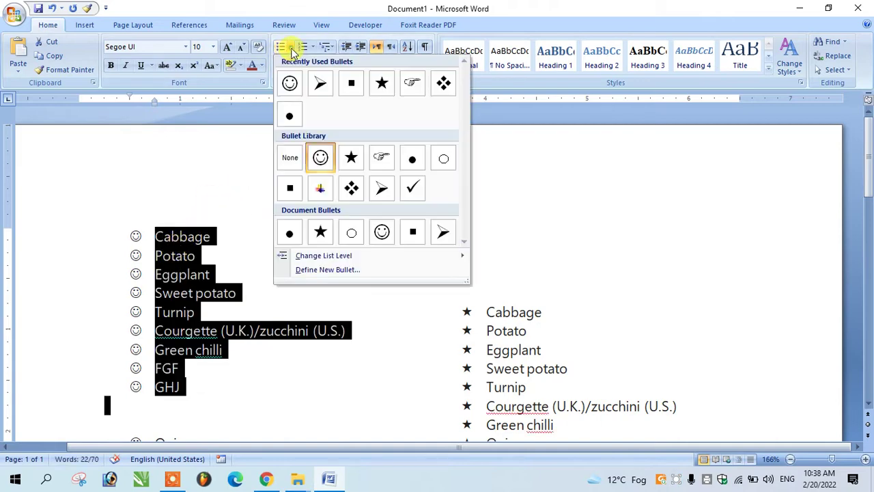
{"action": "left_click", "coordinate": [319, 233]}
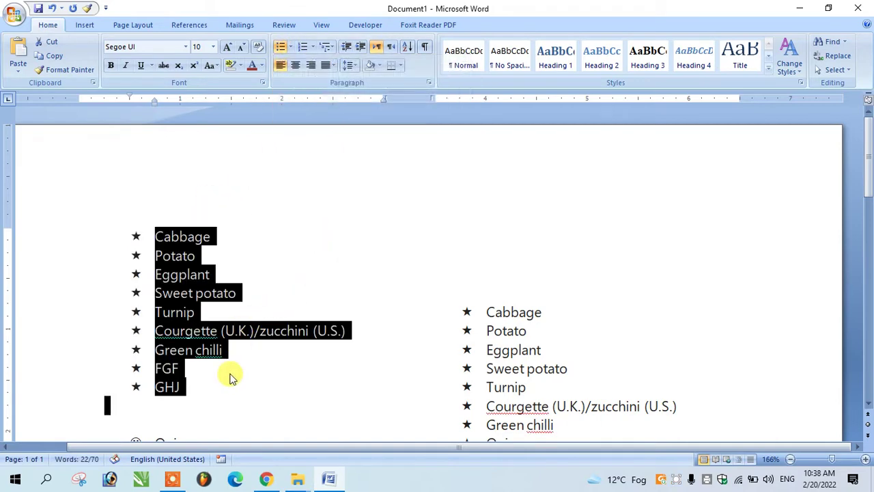
{"action": "left_click", "coordinate": [194, 393]}
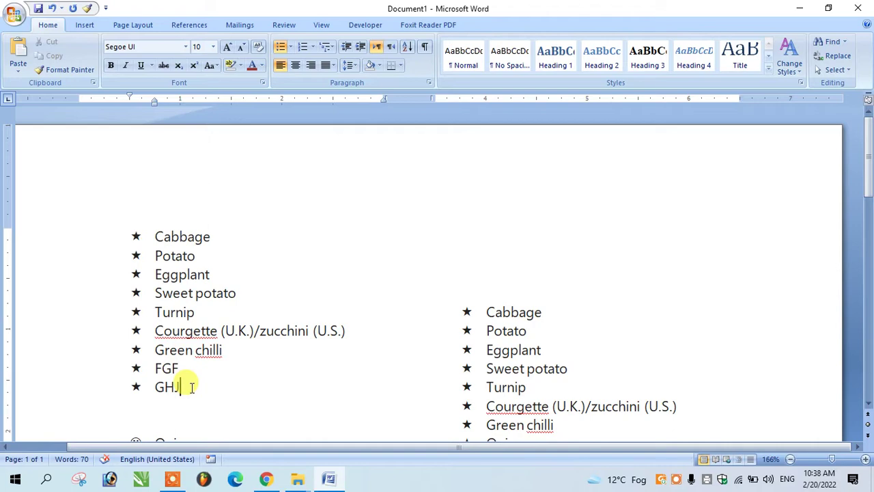
- Select the Onion through Green pepper items and bring up the bullet style gallery
{"action": "scroll", "coordinate": [186, 375], "scroll_direction": "down", "scroll_amount": 3}
{"action": "scroll", "coordinate": [195, 362], "scroll_direction": "down", "scroll_amount": 3}
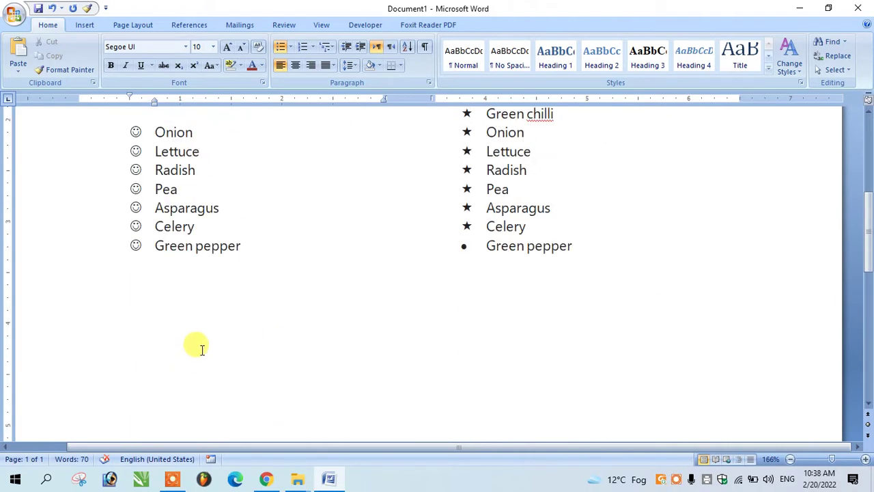
{"action": "left_click_drag", "start_coordinate": [124, 126], "coordinate": [234, 280]}
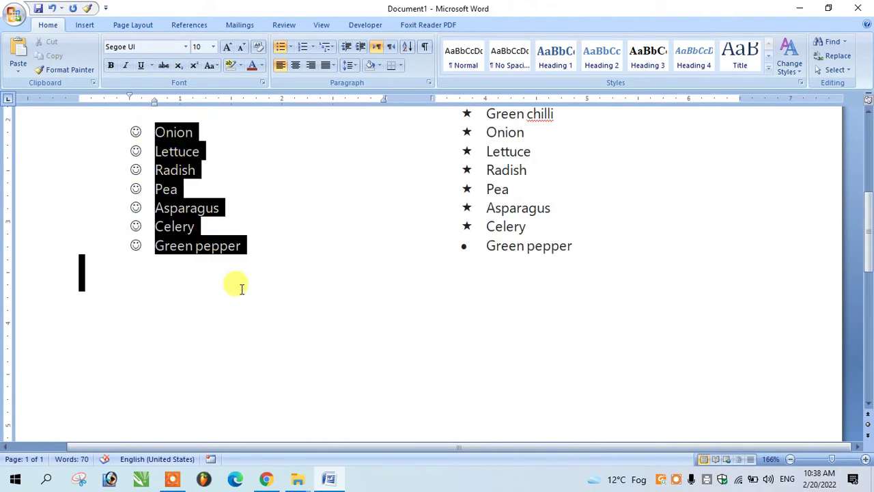
{"action": "left_click", "coordinate": [290, 46]}
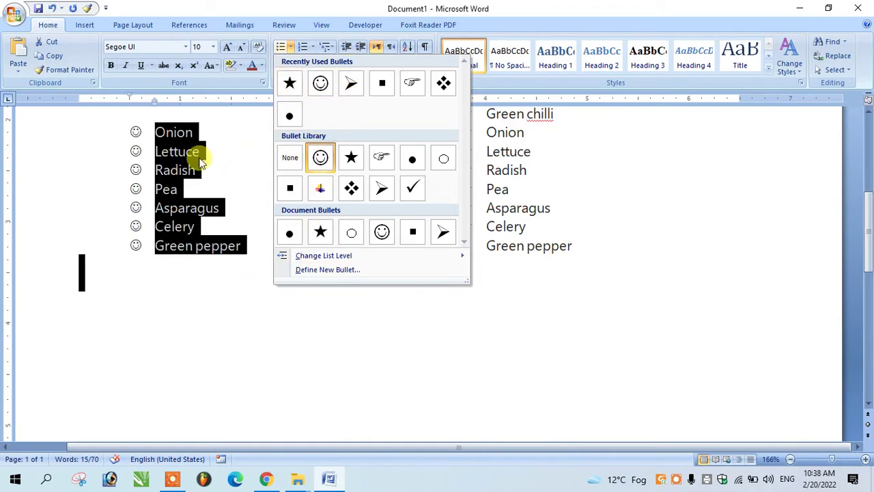
{"action": "left_click", "coordinate": [290, 48]}
{"action": "left_click", "coordinate": [290, 48]}
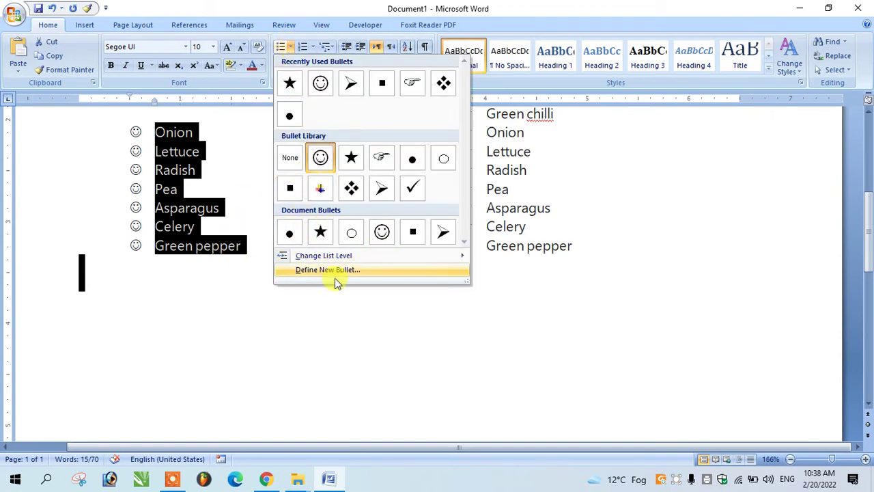
- Define a new bullet using the Wingdings black circle (code 108) for the list
{"action": "left_click", "coordinate": [316, 268]}
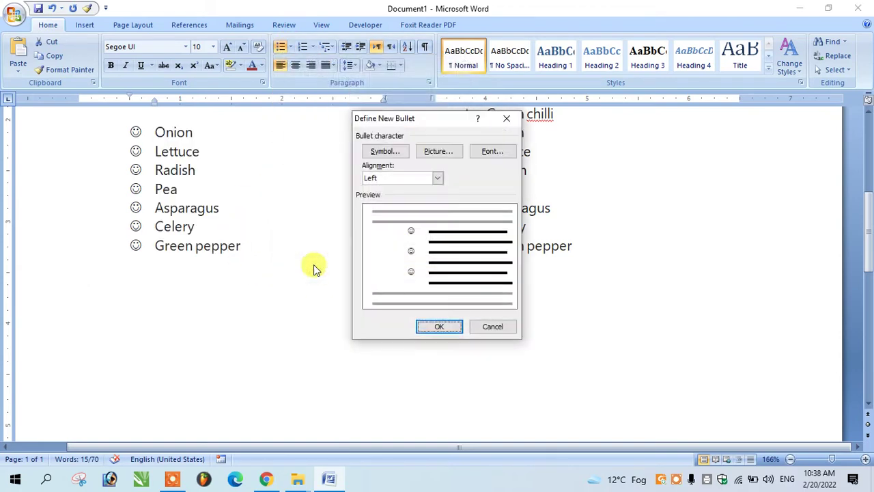
{"action": "left_click", "coordinate": [385, 151]}
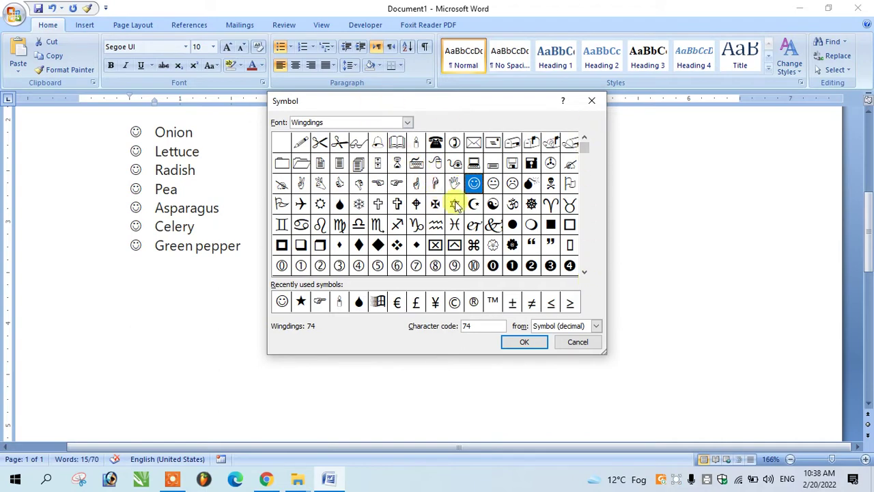
{"action": "left_click", "coordinate": [408, 123]}
{"action": "scroll", "coordinate": [314, 143], "scroll_direction": "up", "scroll_amount": 1}
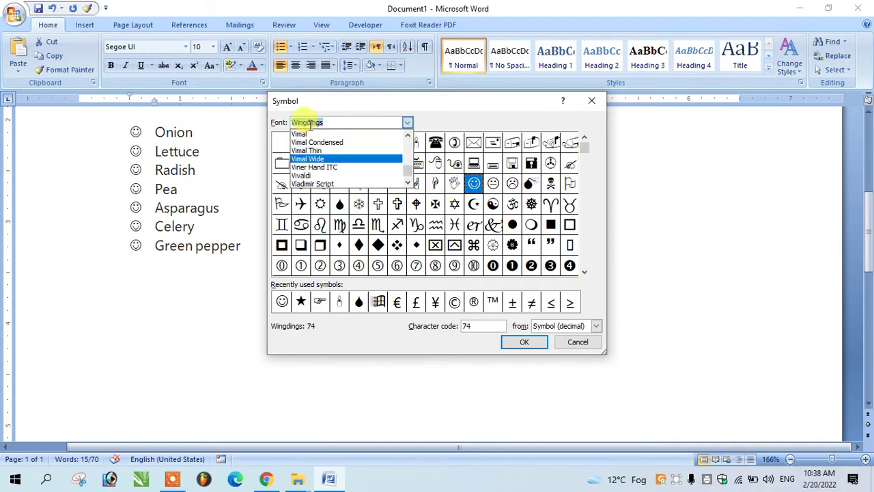
{"action": "scroll", "coordinate": [347, 140], "scroll_direction": "down", "scroll_amount": 2}
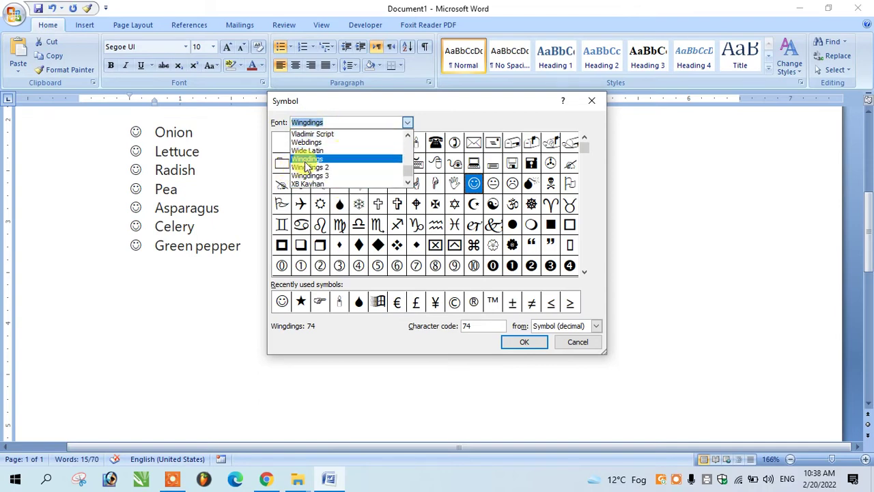
{"action": "left_click", "coordinate": [307, 159]}
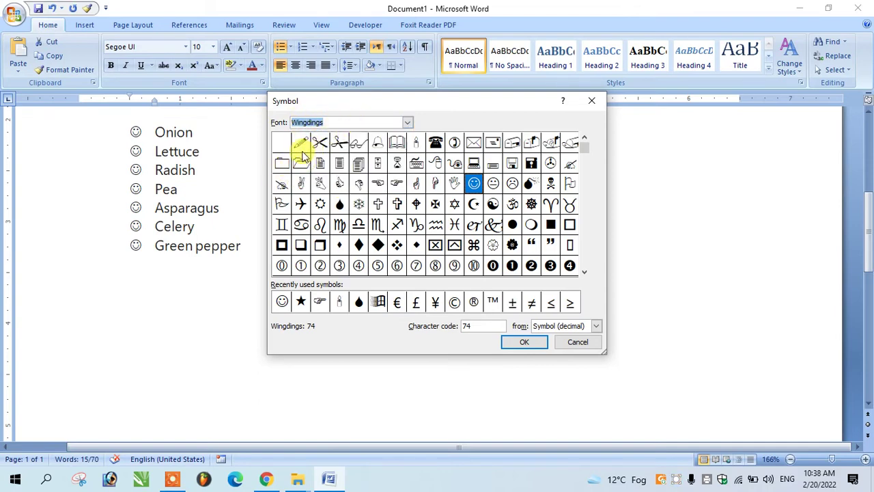
{"action": "left_click", "coordinate": [588, 153]}
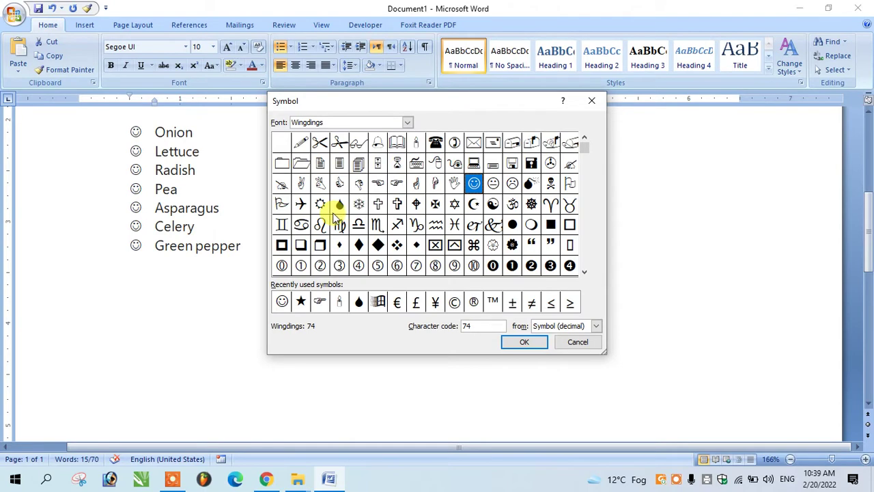
{"action": "left_click", "coordinate": [512, 224]}
{"action": "left_click", "coordinate": [524, 341]}
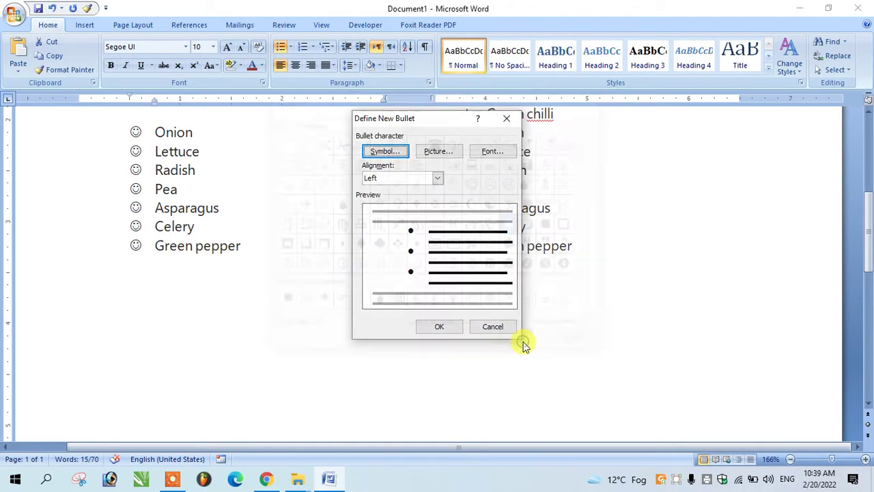
{"action": "left_click", "coordinate": [441, 327]}
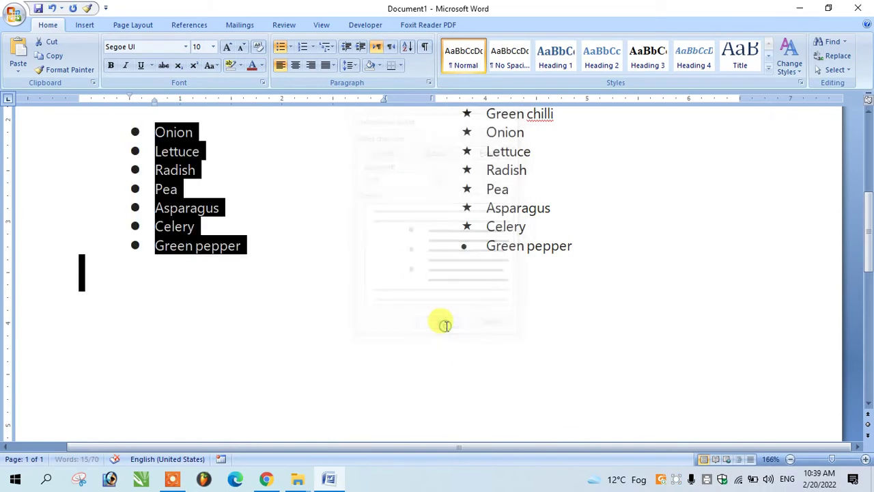
{"action": "left_click", "coordinate": [223, 277]}
- Select the left list from Onion to Green pepper
{"action": "scroll", "coordinate": [280, 262], "scroll_direction": "up", "scroll_amount": 5}
{"action": "scroll", "coordinate": [280, 262], "scroll_direction": "down", "scroll_amount": 2}
{"action": "scroll", "coordinate": [280, 261], "scroll_direction": "down", "scroll_amount": 1}
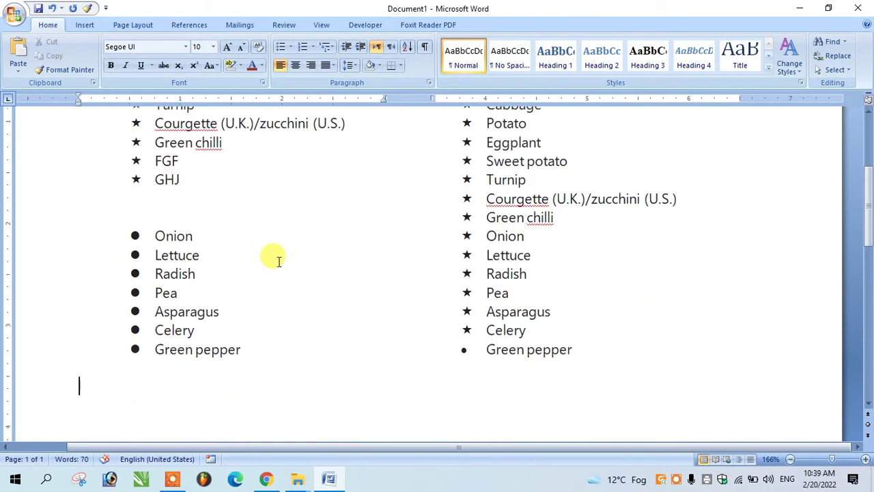
{"action": "left_click", "coordinate": [130, 231]}
{"action": "left_click_drag", "start_coordinate": [129, 231], "coordinate": [230, 357]}
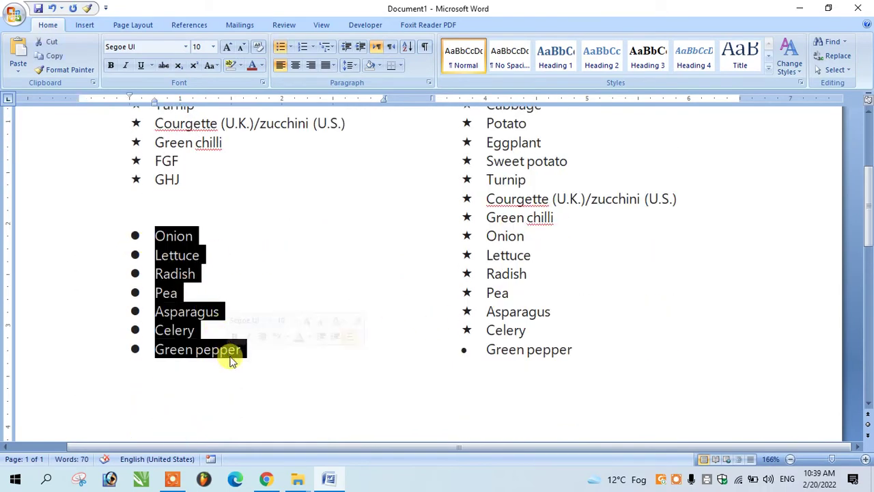
- Extend the right-hand list past Green pepper with UYHJKU and FGHFGH, then reselect the left Onion list
{"action": "left_click", "coordinate": [478, 347]}
{"action": "key", "text": "Down"}
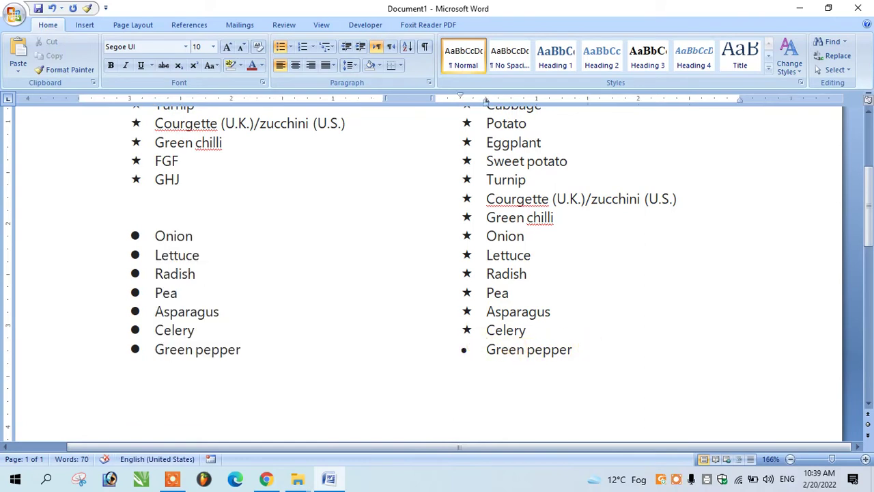
{"action": "left_click", "coordinate": [590, 347]}
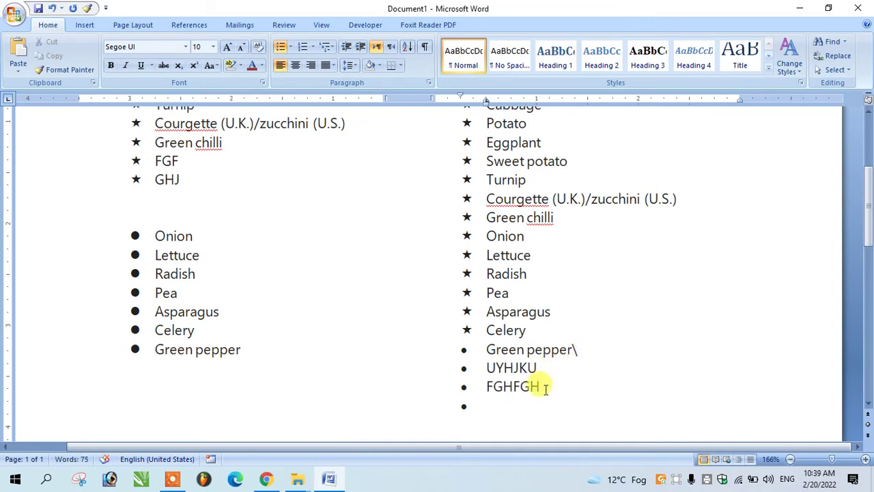
{"action": "left_click_drag", "start_coordinate": [453, 350], "coordinate": [572, 397]}
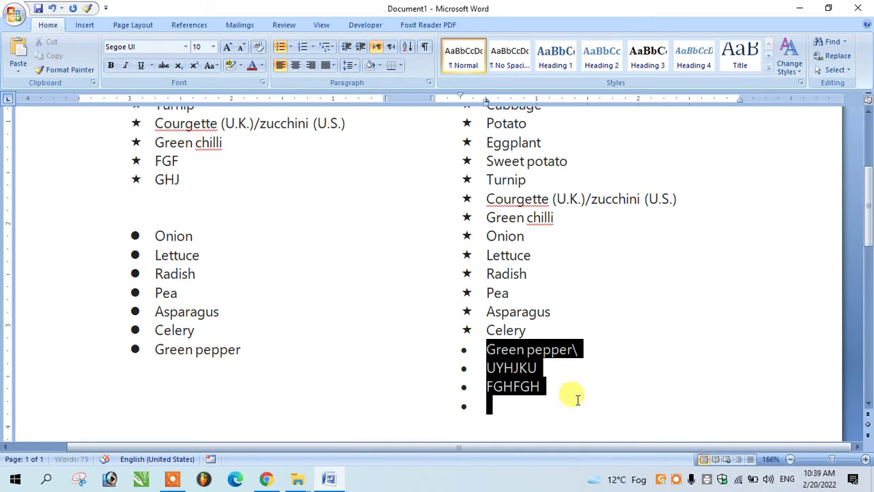
{"action": "left_click_drag", "start_coordinate": [113, 241], "coordinate": [155, 365]}
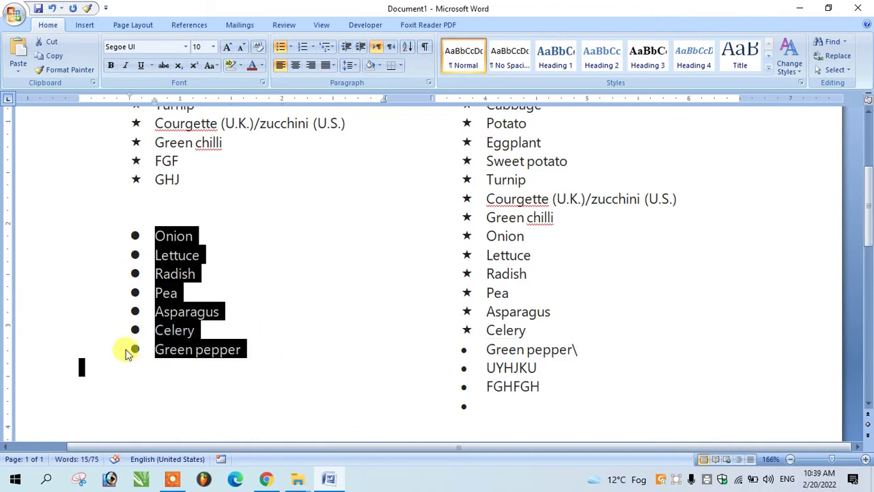
- Apply a Wingdings flower bullet, code 123, to the left Onion to Green pepper list
{"action": "left_click", "coordinate": [291, 46]}
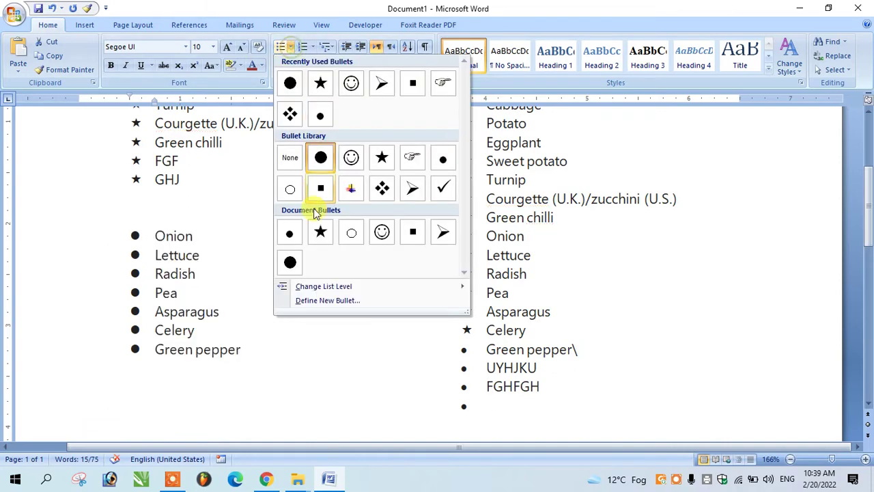
{"action": "left_click", "coordinate": [345, 302]}
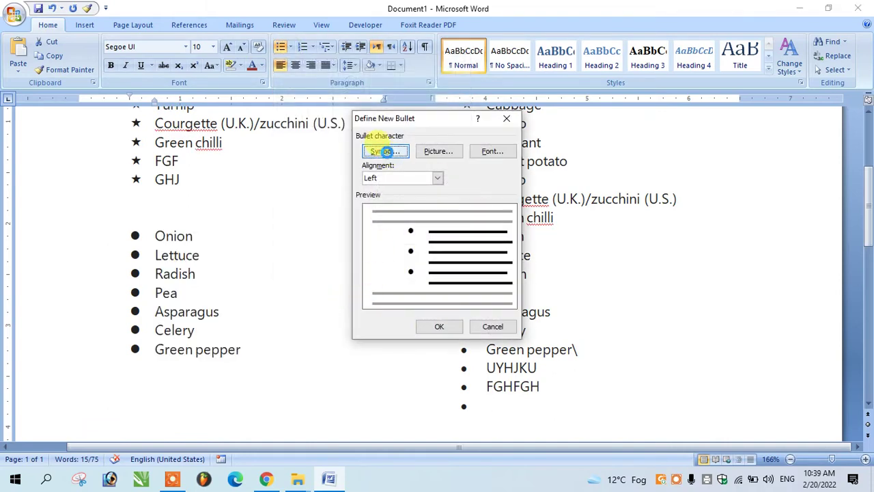
{"action": "left_click", "coordinate": [385, 150]}
{"action": "left_click", "coordinate": [493, 245]}
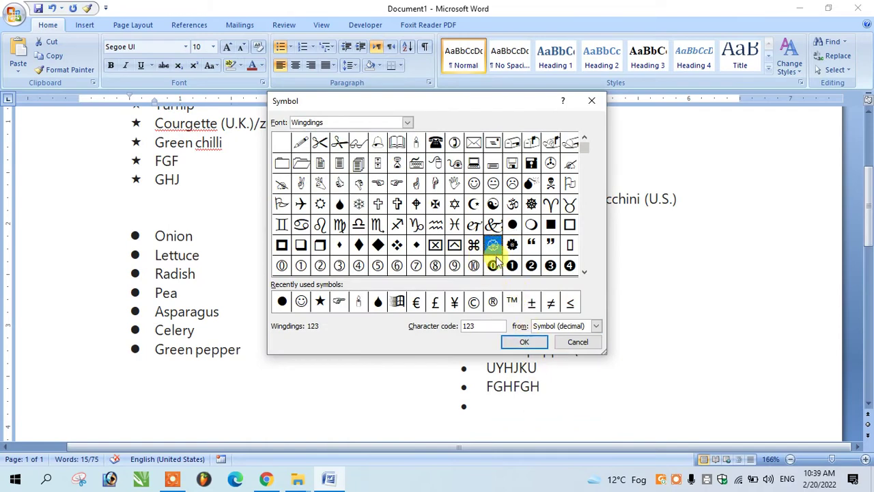
{"action": "left_click", "coordinate": [505, 341]}
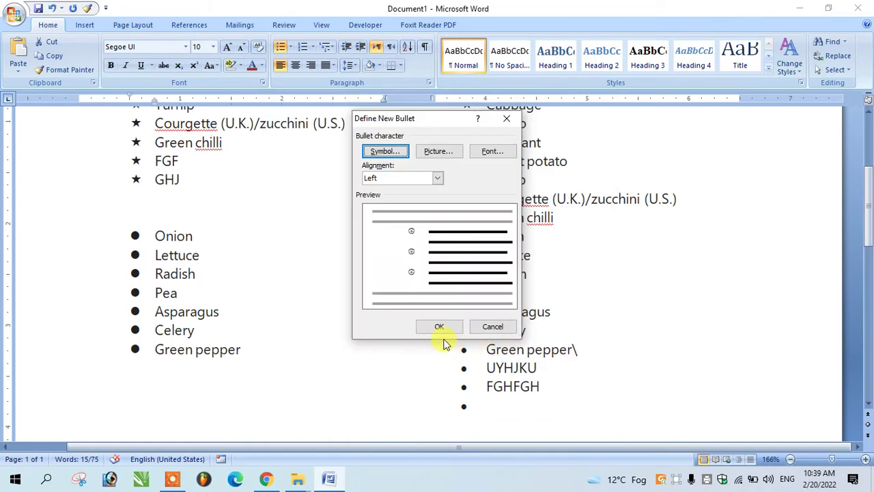
{"action": "left_click", "coordinate": [439, 326]}
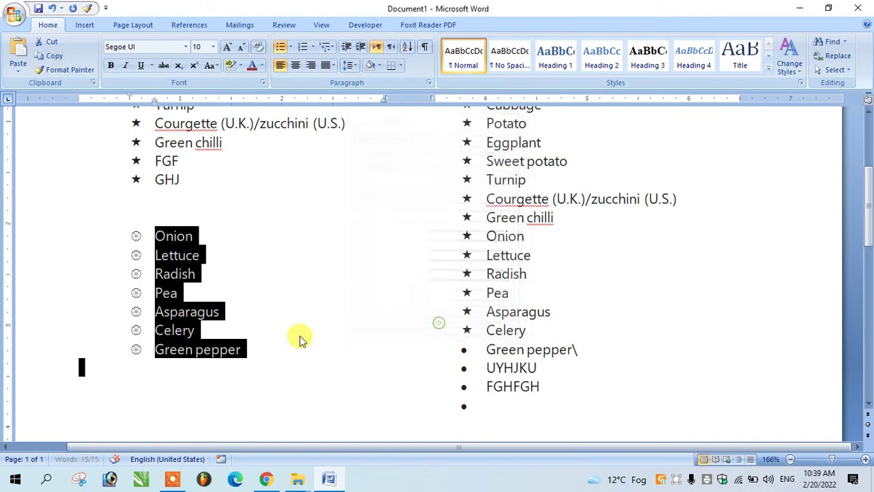
{"action": "left_click", "coordinate": [235, 319]}
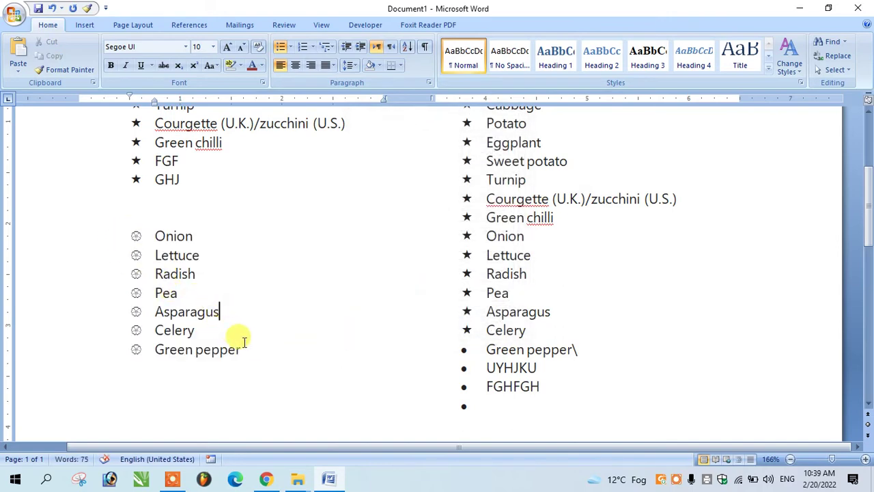
- Give the right-hand Cabbage through Turnip items a Wingdings crescent moon bullet, code 90
{"action": "scroll", "coordinate": [483, 258], "scroll_direction": "up", "scroll_amount": 3}
{"action": "left_click_drag", "start_coordinate": [458, 201], "coordinate": [545, 282]}
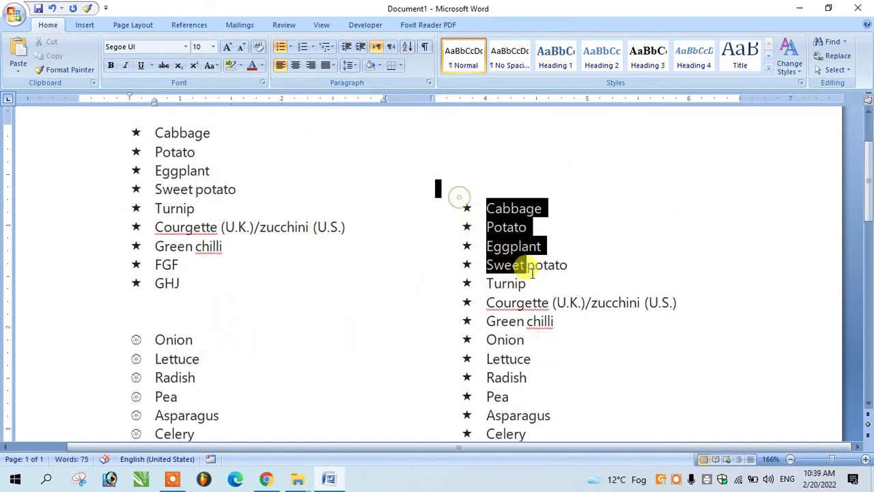
{"action": "left_click", "coordinate": [291, 46]}
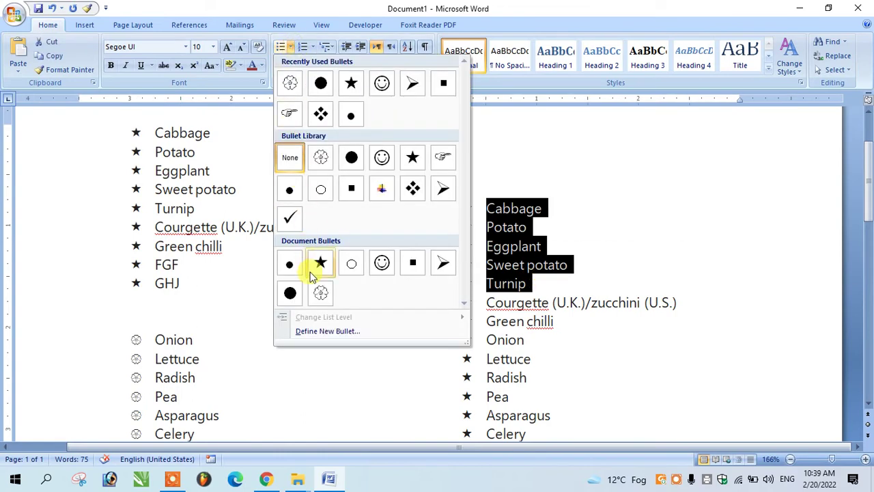
{"action": "left_click", "coordinate": [325, 331]}
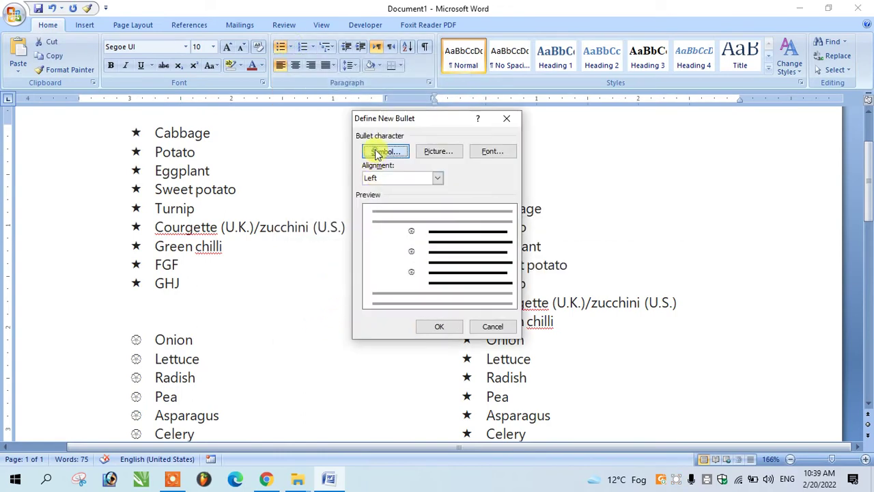
{"action": "left_click", "coordinate": [379, 151]}
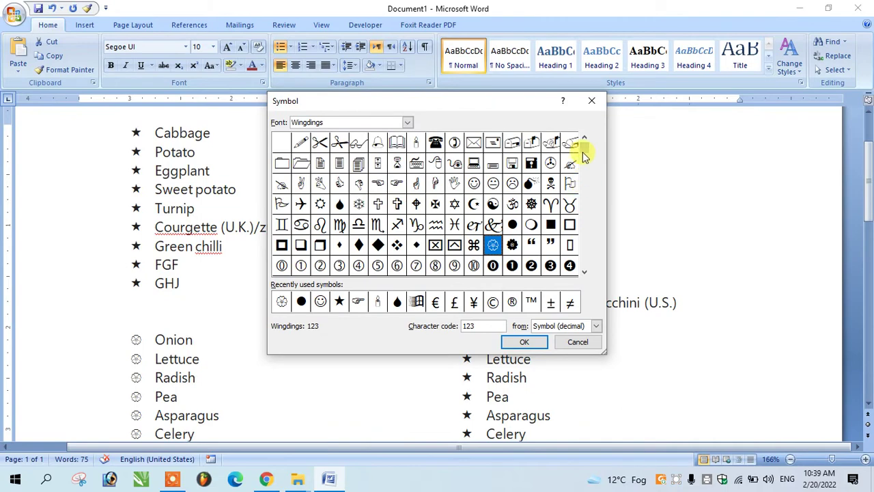
{"action": "left_click", "coordinate": [474, 203]}
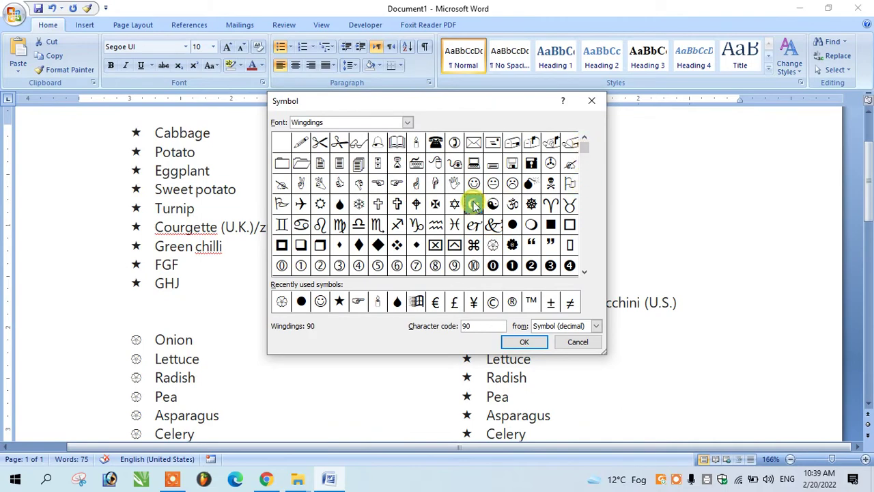
{"action": "left_click", "coordinate": [523, 342]}
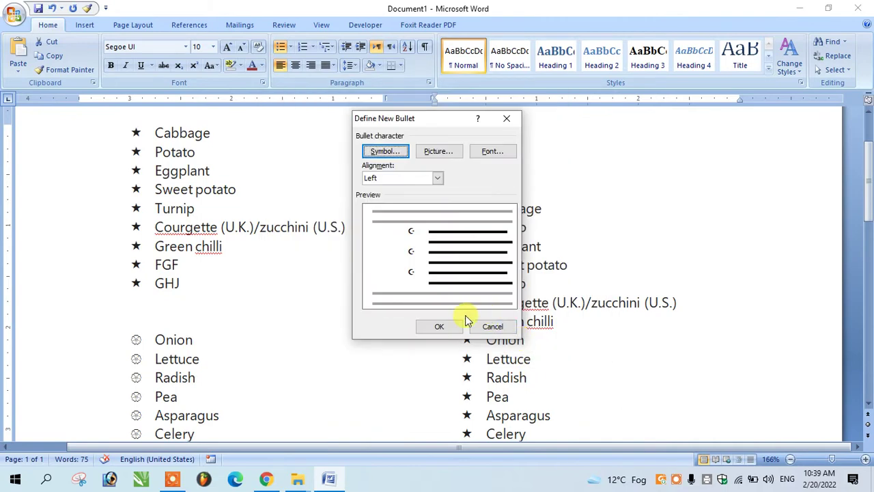
{"action": "left_click", "coordinate": [443, 325]}
{"action": "left_click", "coordinate": [390, 267]}
{"action": "scroll", "coordinate": [453, 230], "scroll_direction": "down", "scroll_amount": 3}
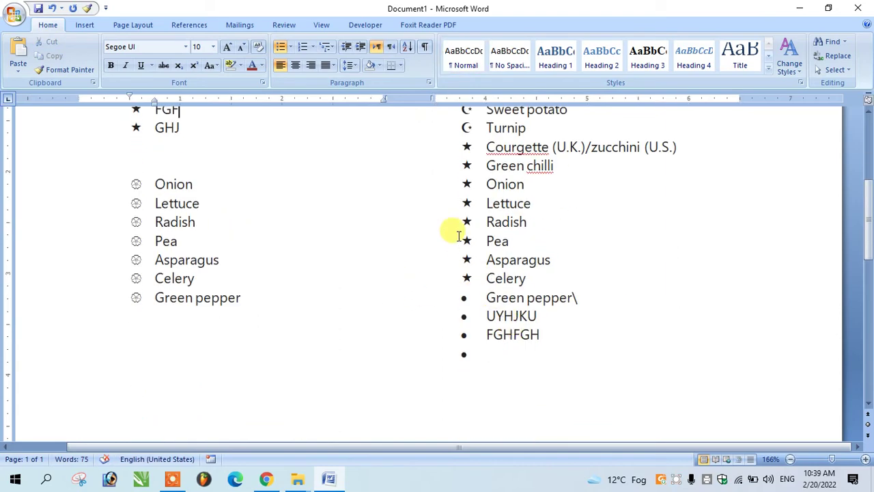
{"action": "left_click", "coordinate": [445, 203]}
- Apply the Wingdings Om bullet, code 92, to right-hand Lettuce through Green pepper
{"action": "left_click_drag", "start_coordinate": [470, 233], "coordinate": [571, 298]}
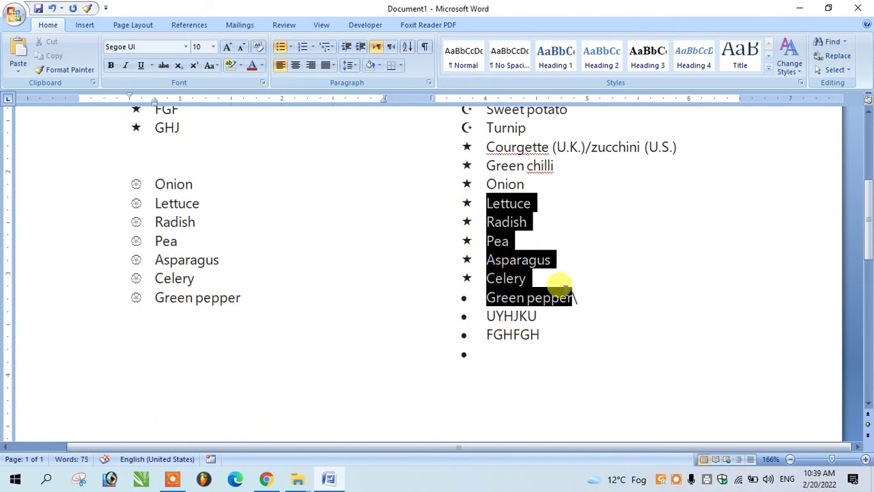
{"action": "left_click", "coordinate": [288, 49]}
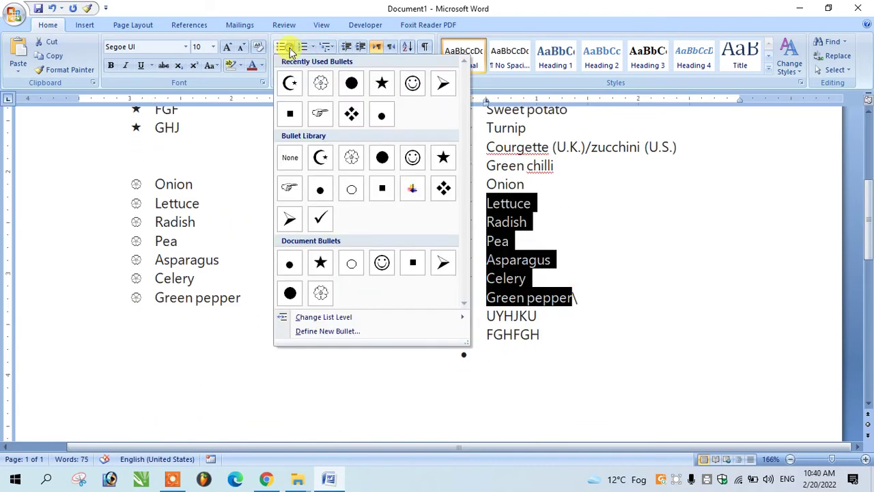
{"action": "left_click", "coordinate": [333, 332]}
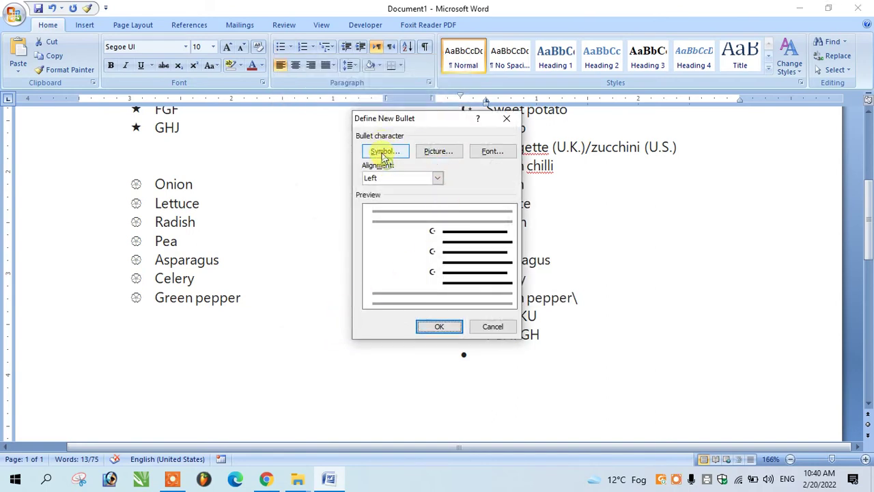
{"action": "left_click", "coordinate": [383, 151]}
{"action": "left_click", "coordinate": [513, 203]}
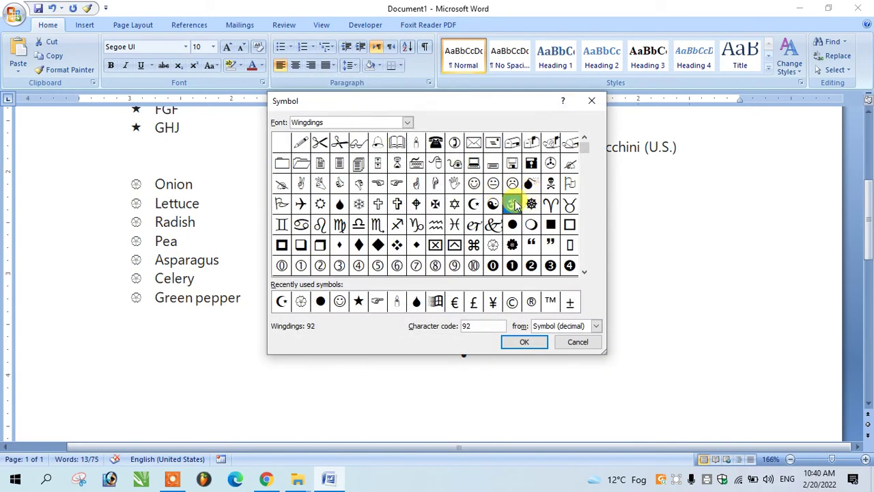
{"action": "left_click", "coordinate": [518, 345]}
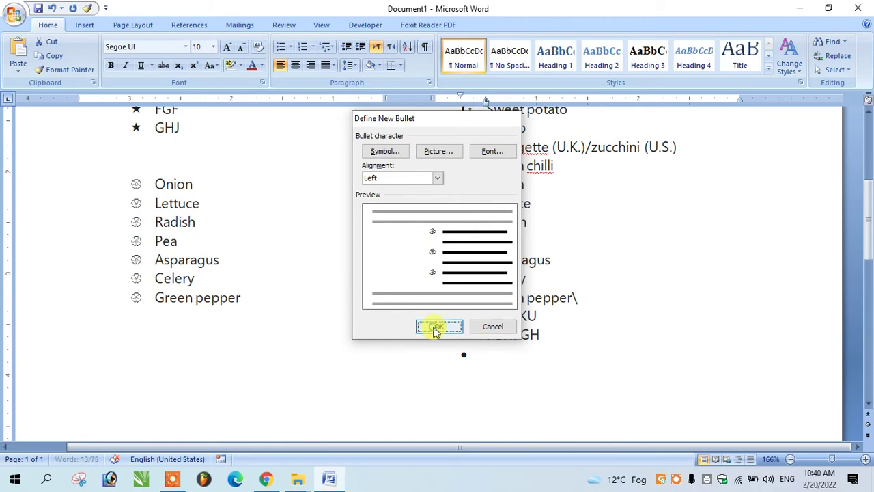
{"action": "left_click", "coordinate": [438, 326]}
{"action": "left_click", "coordinate": [433, 327]}
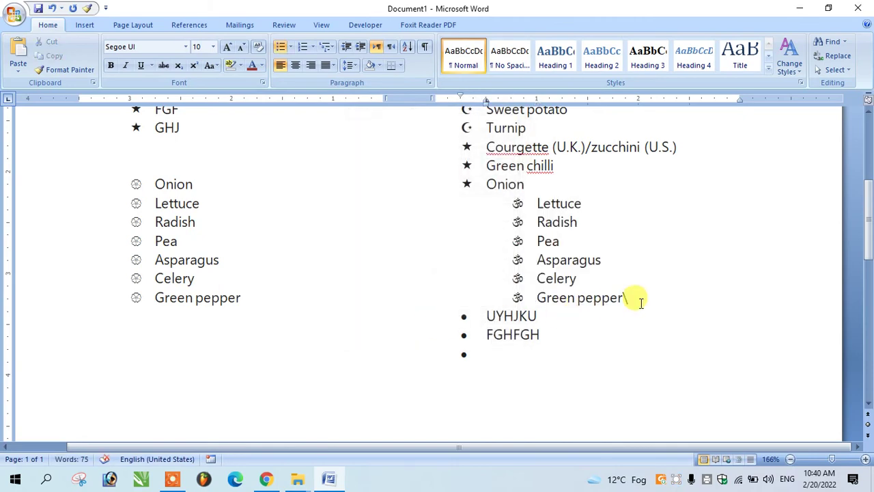
{"action": "scroll", "coordinate": [641, 302], "scroll_direction": "up", "scroll_amount": 5}
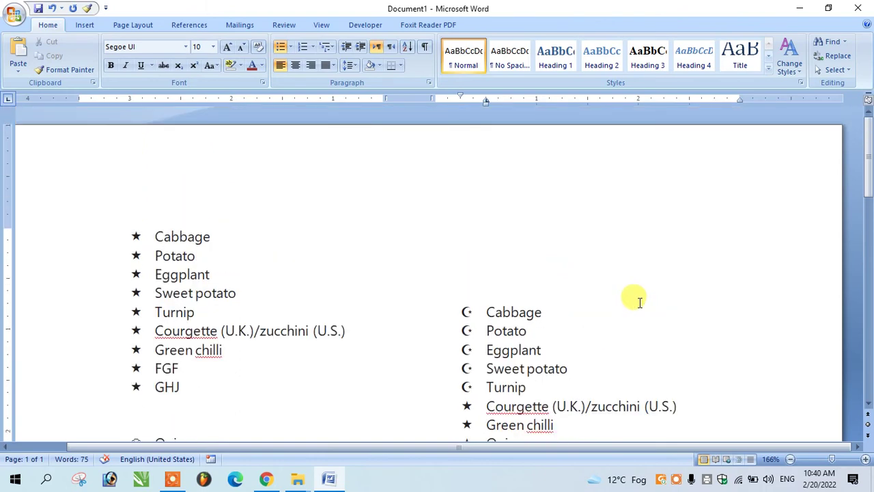
{"action": "scroll", "coordinate": [640, 303], "scroll_direction": "down", "scroll_amount": 3}
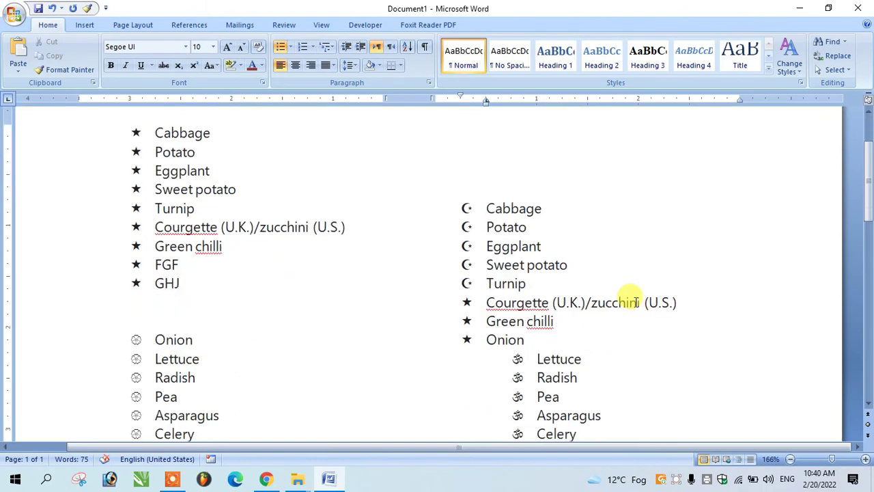
{"action": "scroll", "coordinate": [287, 287], "scroll_direction": "down", "scroll_amount": 3}
{"action": "left_click", "coordinate": [122, 185]}
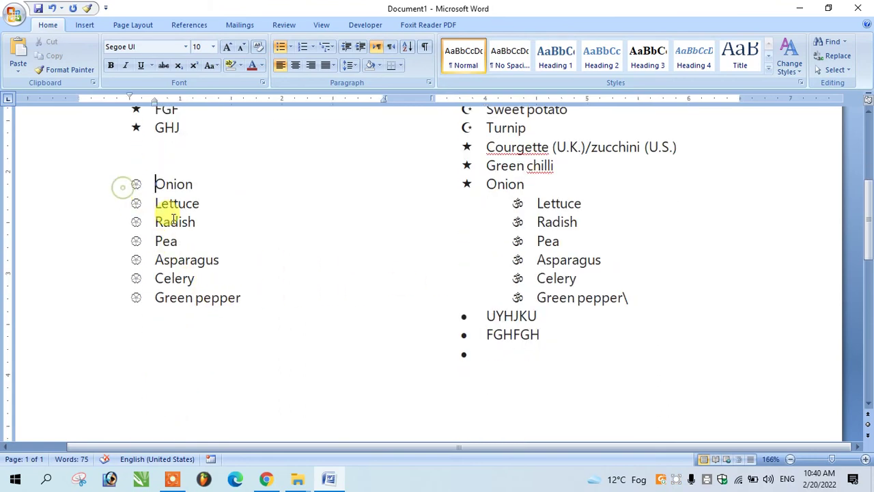
{"action": "left_click", "coordinate": [282, 314]}
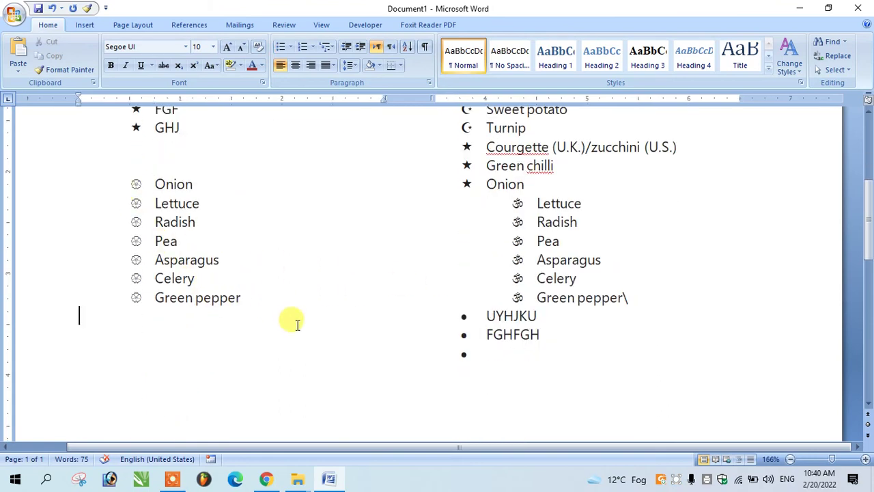